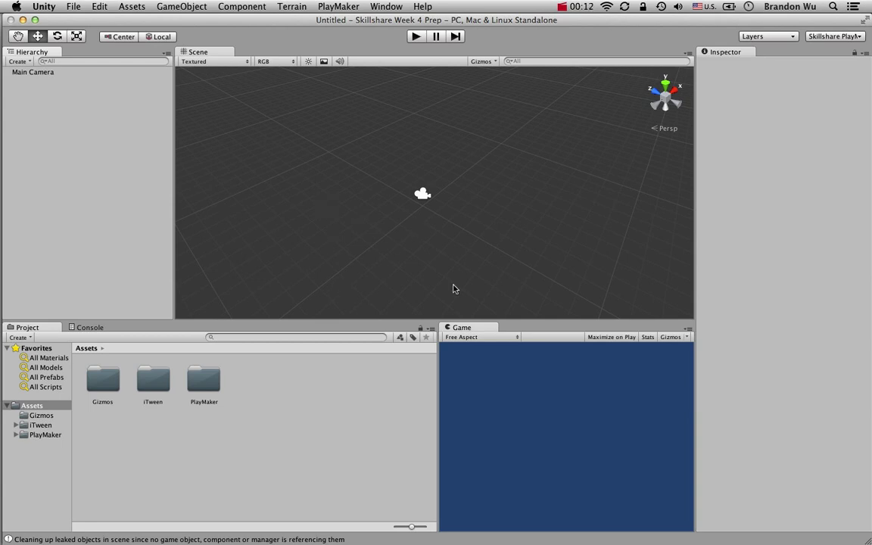
# Dock the Game view full height between Scene and Inspector, then widen it.
pyautogui.moveTo(469, 325); pyautogui.dragTo(582, 321)
pyautogui.moveTo(551, 56); pyautogui.dragTo(564, 88)
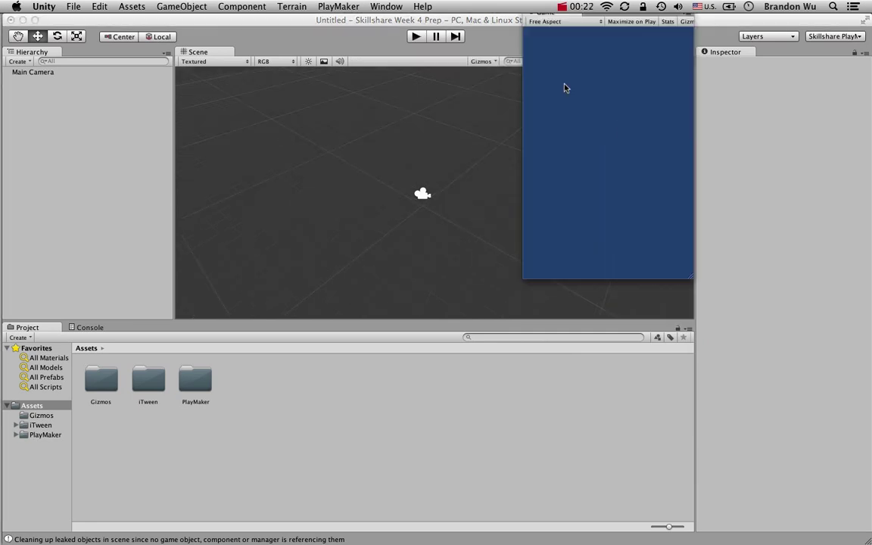
pyautogui.moveTo(578, 16); pyautogui.dragTo(683, 247)
pyautogui.moveTo(589, 245); pyautogui.dragTo(492, 253)
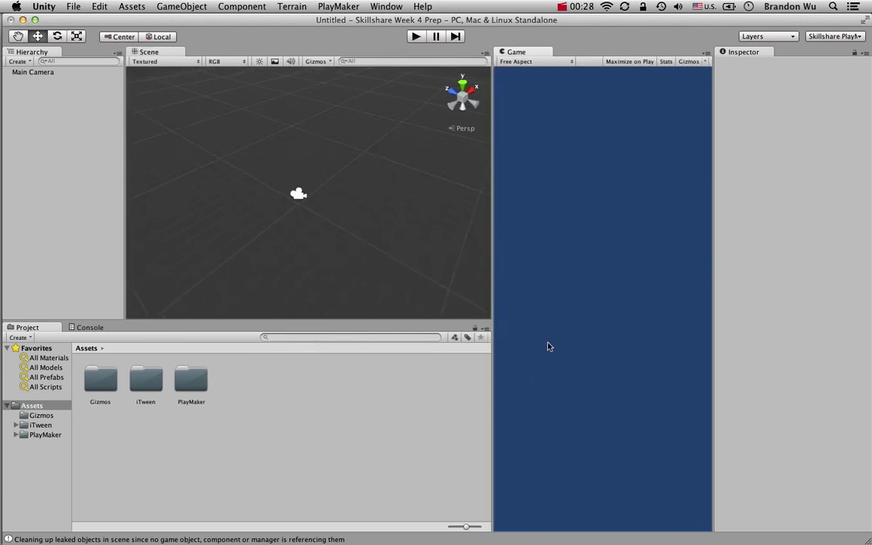
pyautogui.moveTo(490, 287); pyautogui.dragTo(482, 287)
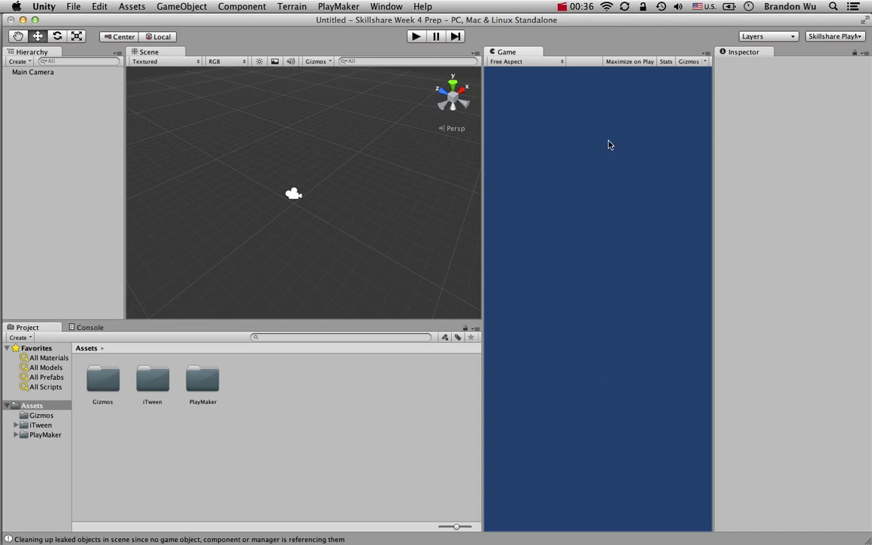
# Set the Main Camera background colour to light blue (R 89, G 154, B 255).
pyautogui.click(52, 72)
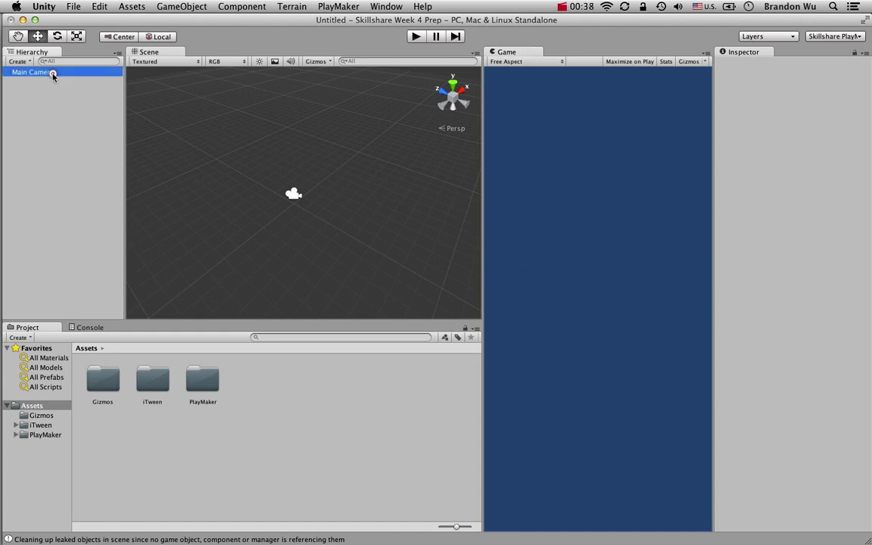
pyautogui.click(823, 192)
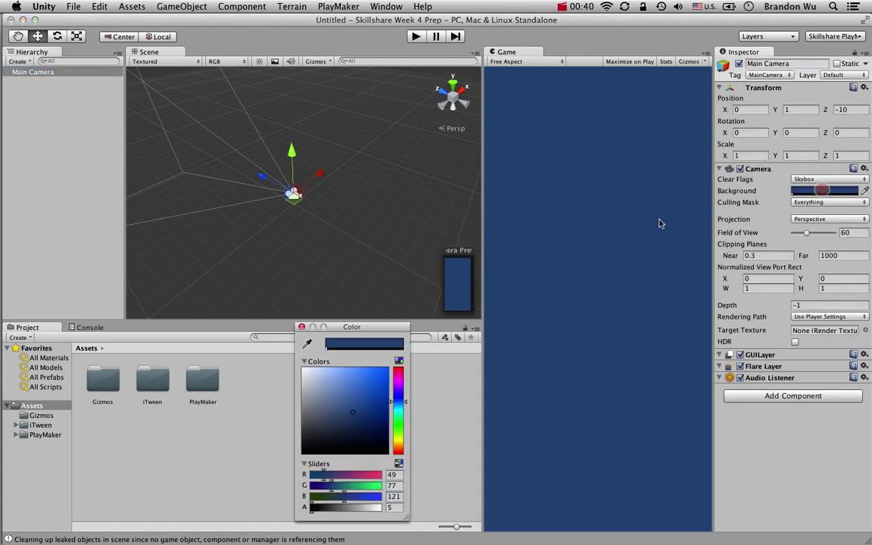
pyautogui.moveTo(344, 363)
pyautogui.mouseDown()
pyautogui.moveTo(357, 379)
pyautogui.moveTo(371, 366)
pyautogui.moveTo(360, 369)
pyautogui.mouseUp()
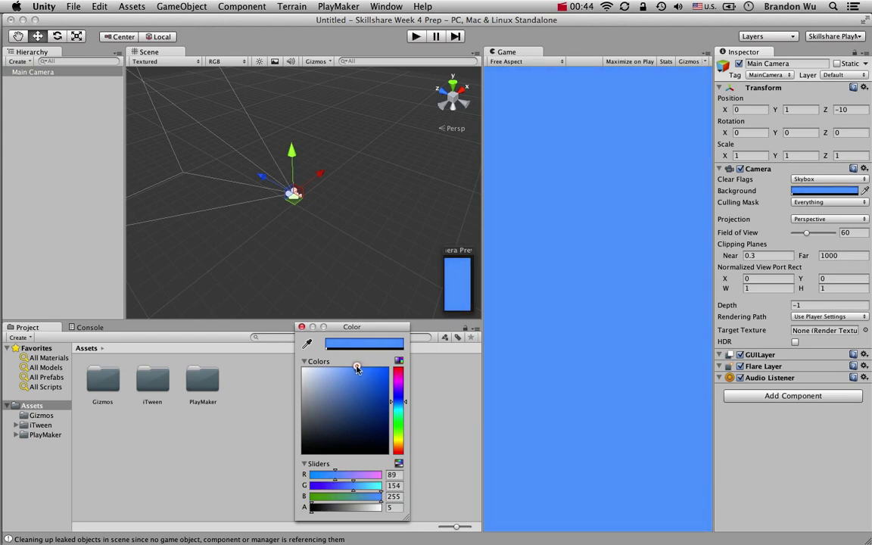
pyautogui.click(301, 327)
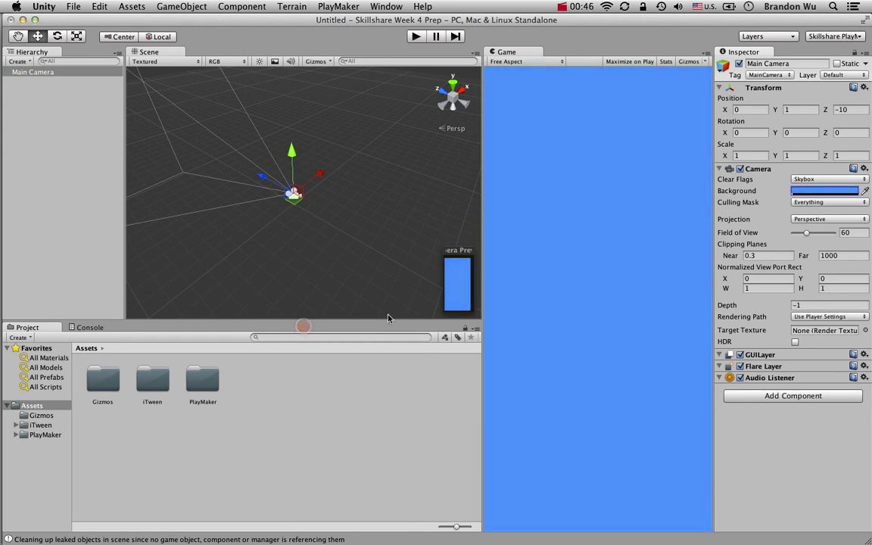
pyautogui.keyDown('alt'); pyautogui.moveTo(374, 146); pyautogui.dragTo(153, 138); pyautogui.keyUp('alt')
# Create a capsule and name it Player.
pyautogui.click(47, 120)
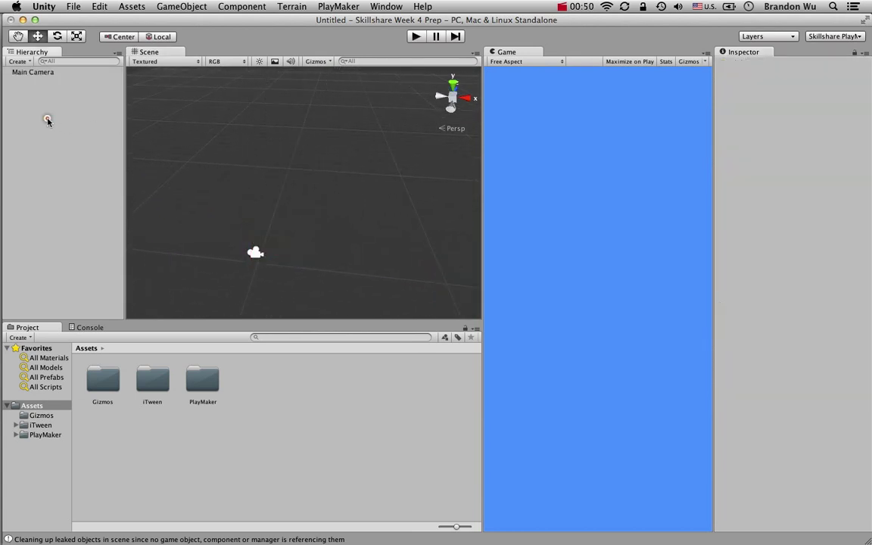
pyautogui.click(32, 73)
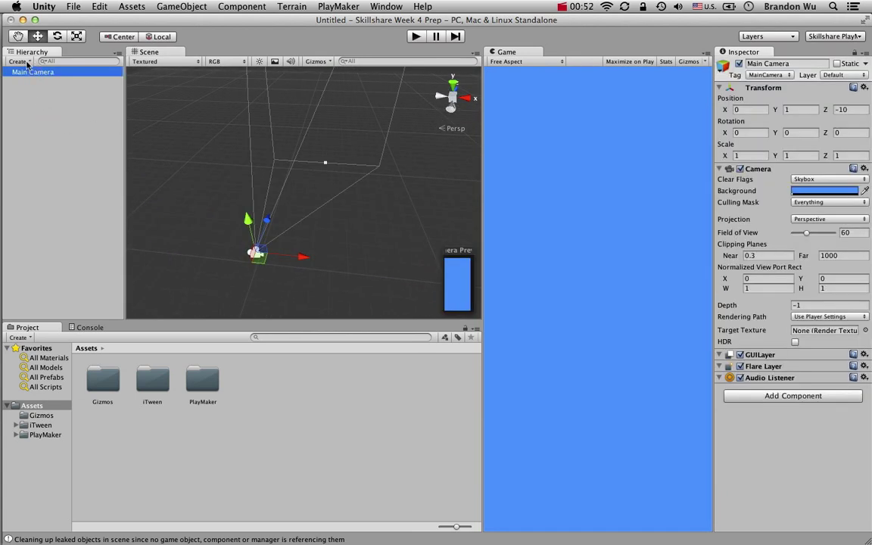
pyautogui.click(23, 61)
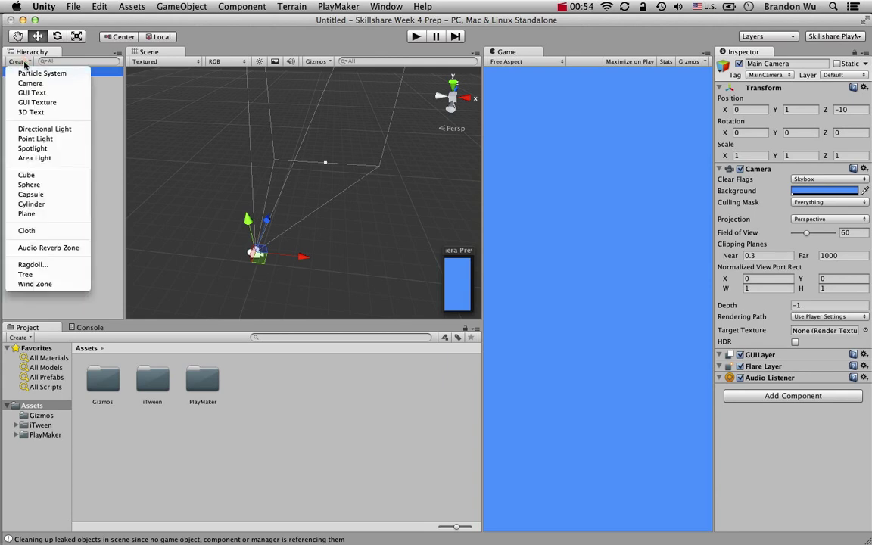
pyautogui.click(32, 195)
pyautogui.press('Return')
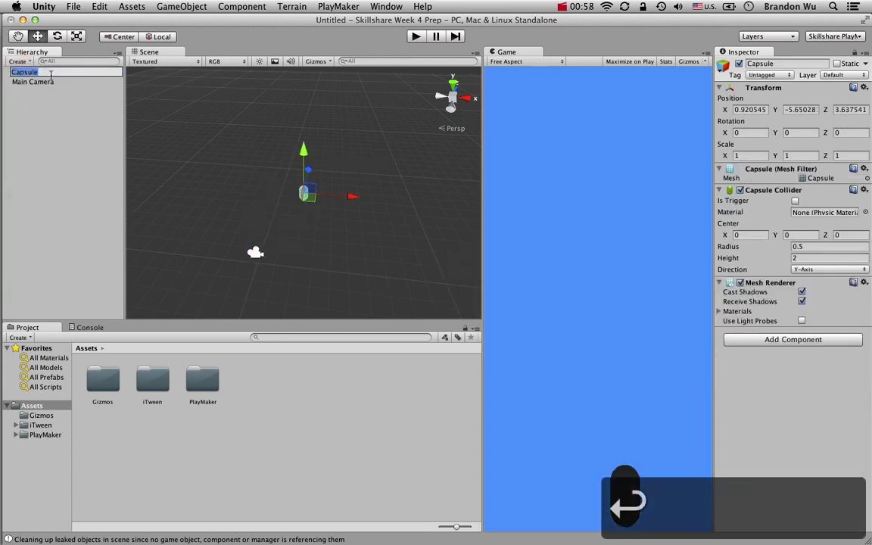
pyautogui.write('Player')
pyautogui.press('Return')
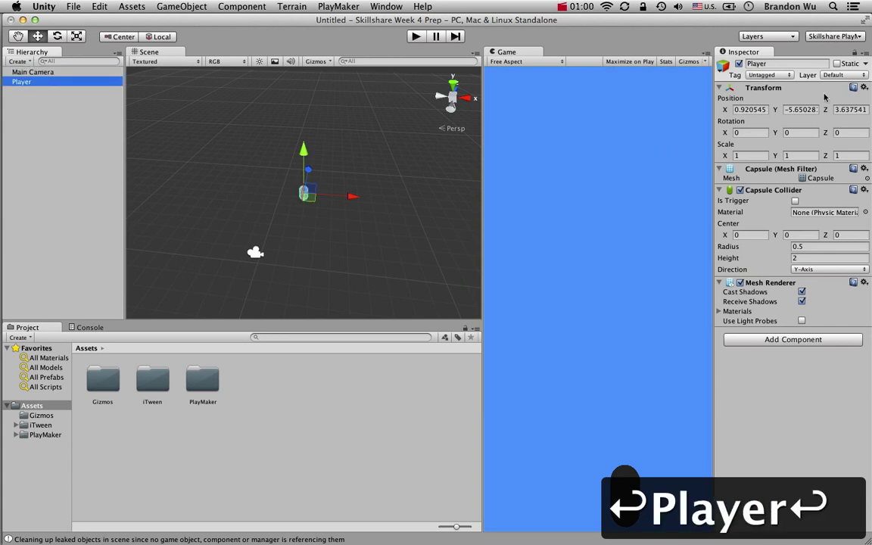
# Reset Player's position to 0, 0, 0 and add a Directional Light.
pyautogui.click(864, 89)
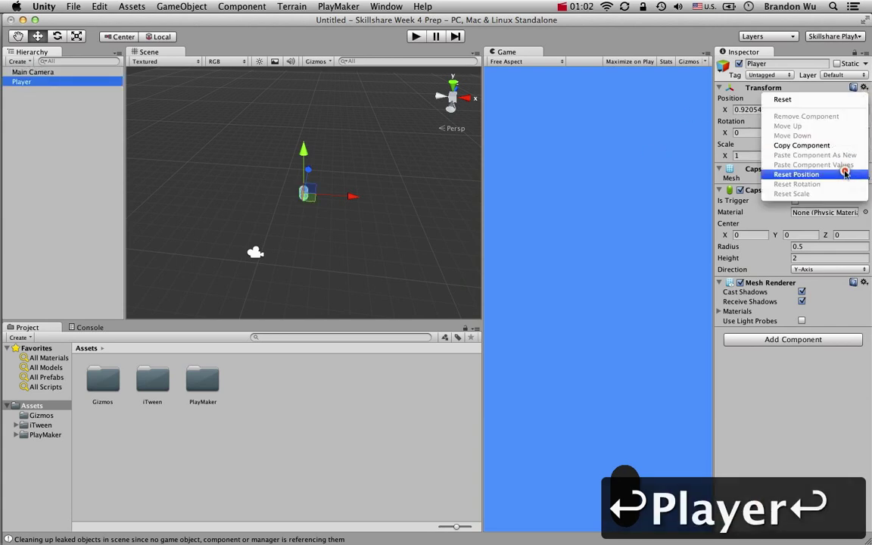
pyautogui.click(760, 155)
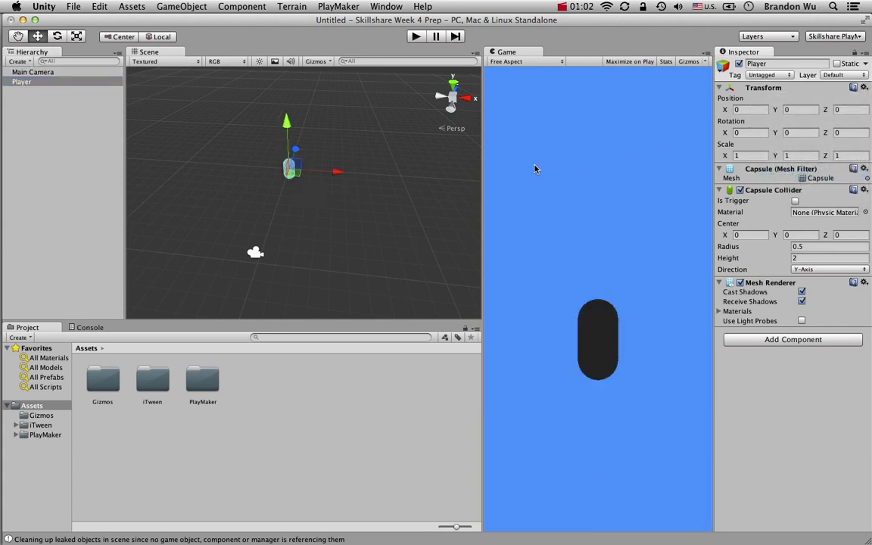
pyautogui.click(18, 61)
pyautogui.click(79, 128)
# Create a cube named Platform at the origin and drag it down to Y about -3.457.
pyautogui.click(54, 82)
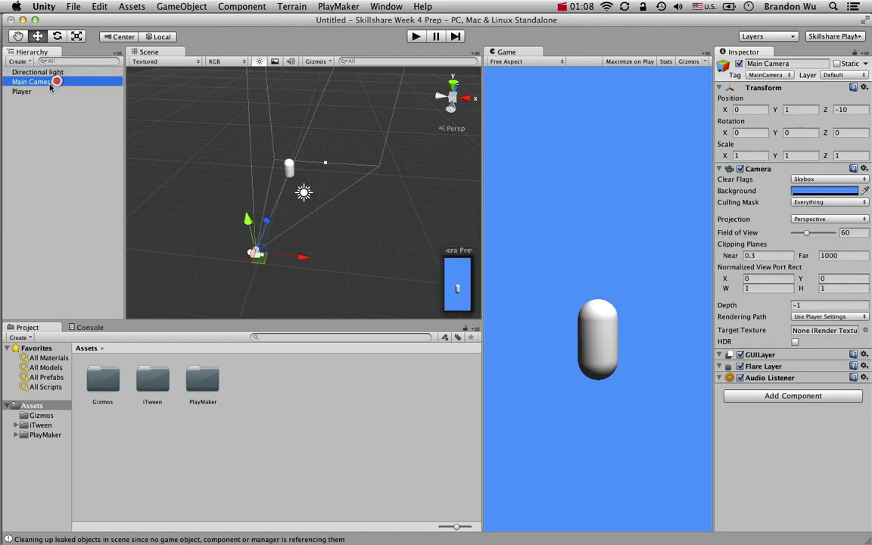
pyautogui.click(19, 62)
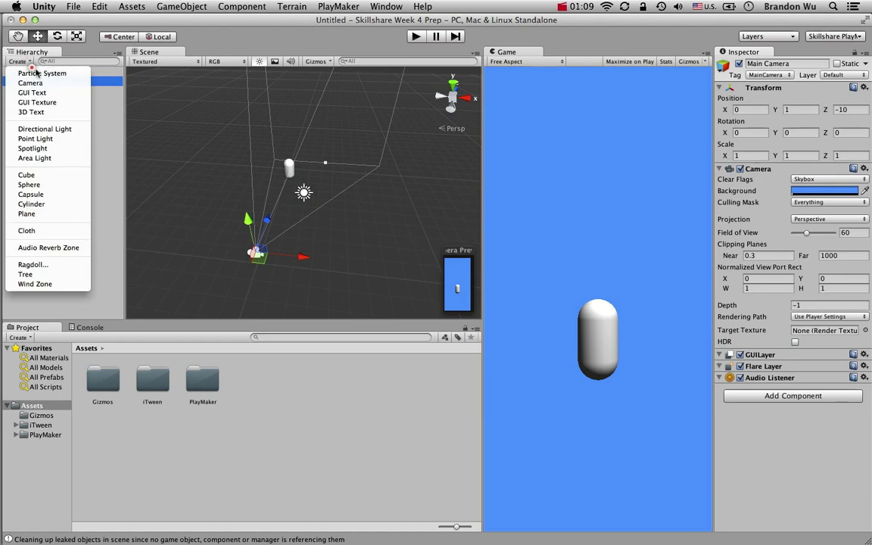
pyautogui.click(55, 175)
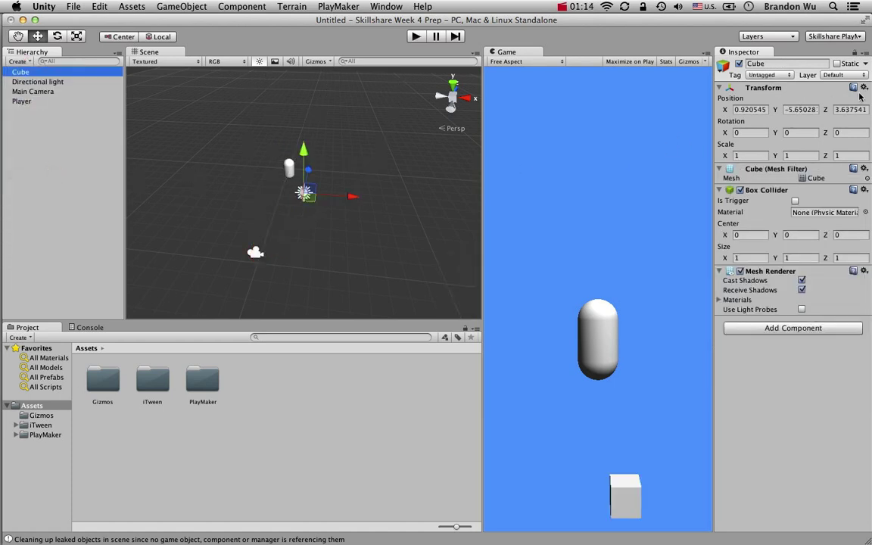
pyautogui.click(863, 88)
pyautogui.click(734, 159)
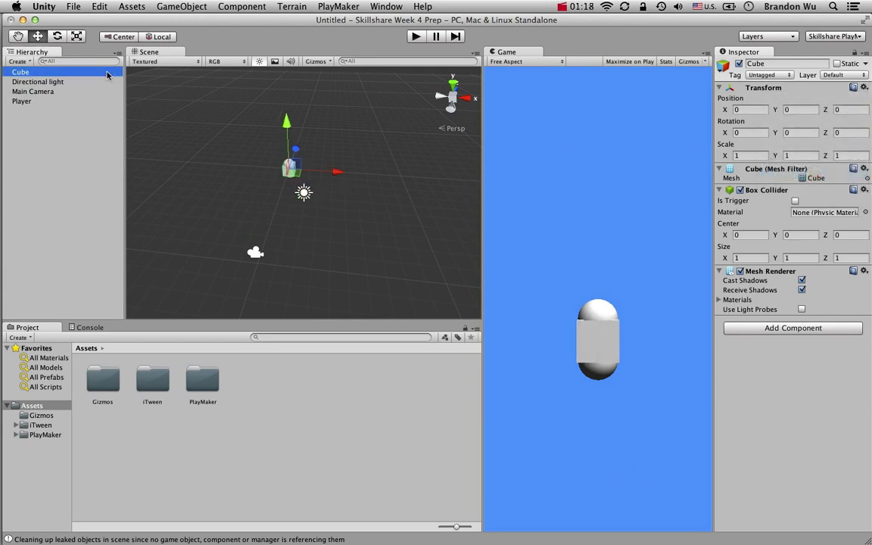
pyautogui.press('Return')
pyautogui.write('Platform')
pyautogui.press('Return')
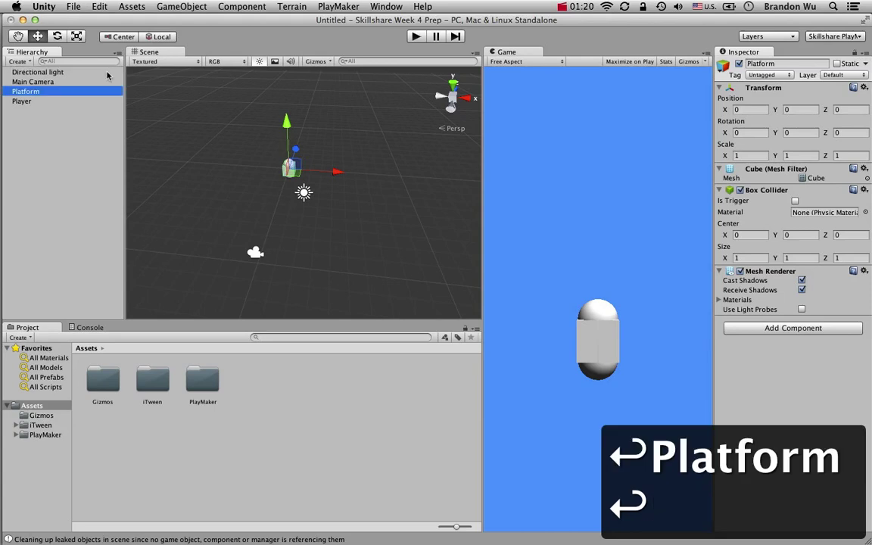
pyautogui.moveTo(286, 123); pyautogui.dragTo(287, 157)
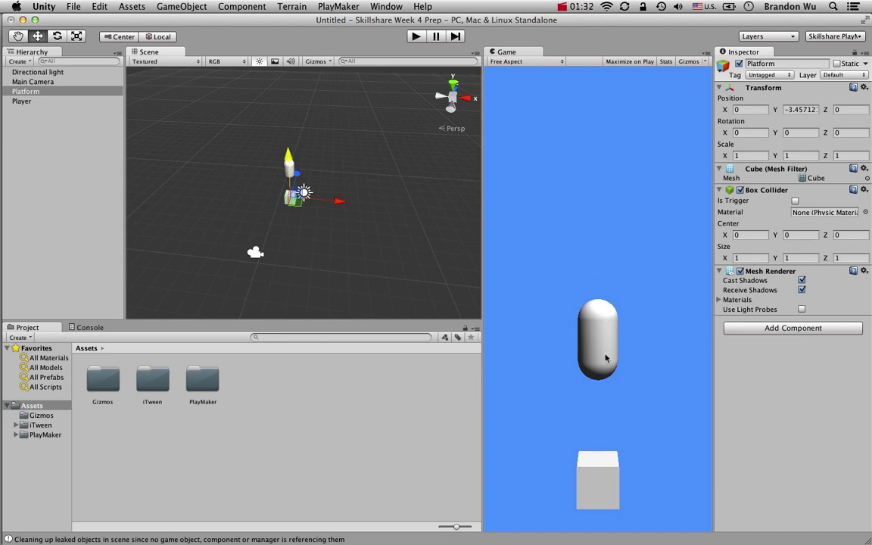
# Return the Player capsule to 0, 0, 0 with Reset Position, then select Platform.
pyautogui.click(46, 100)
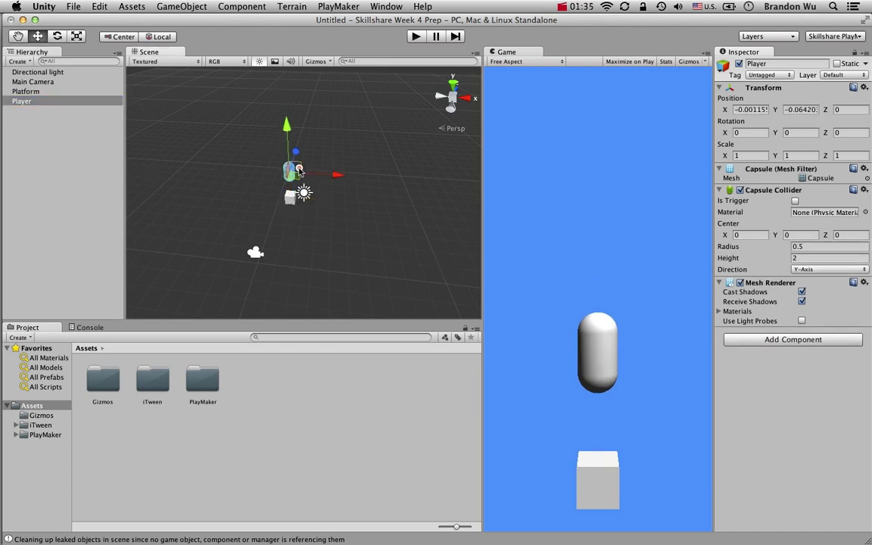
pyautogui.moveTo(298, 168); pyautogui.dragTo(302, 187)
pyautogui.click(864, 87)
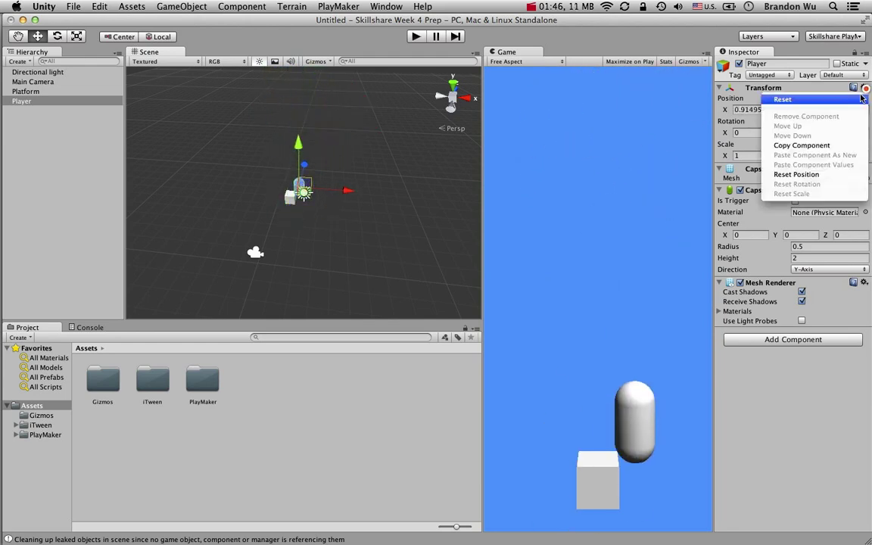
pyautogui.click(830, 175)
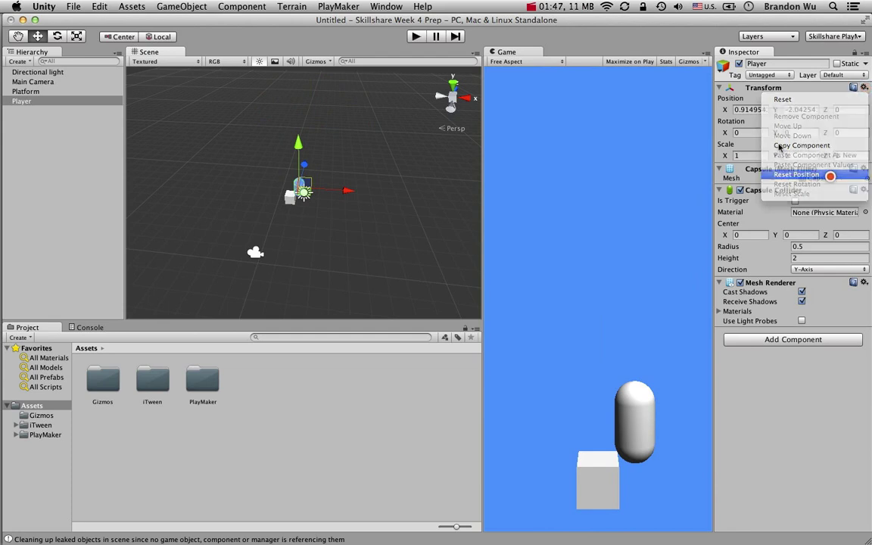
pyautogui.click(82, 91)
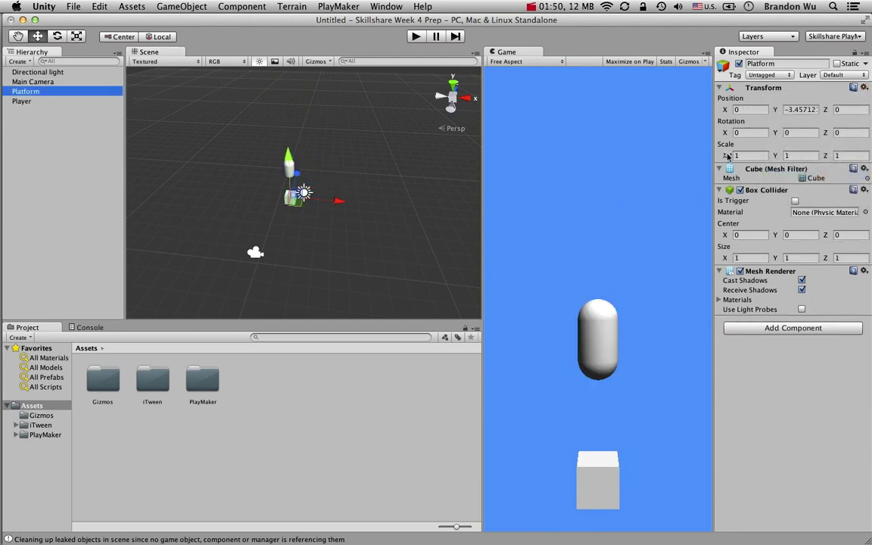
# Set the Platform's Scale X to 3 and Scale Z to 2, giving 3, 1, 2.
pyautogui.moveTo(745, 155); pyautogui.dragTo(760, 154)
pyautogui.write('3')
pyautogui.press('Return')
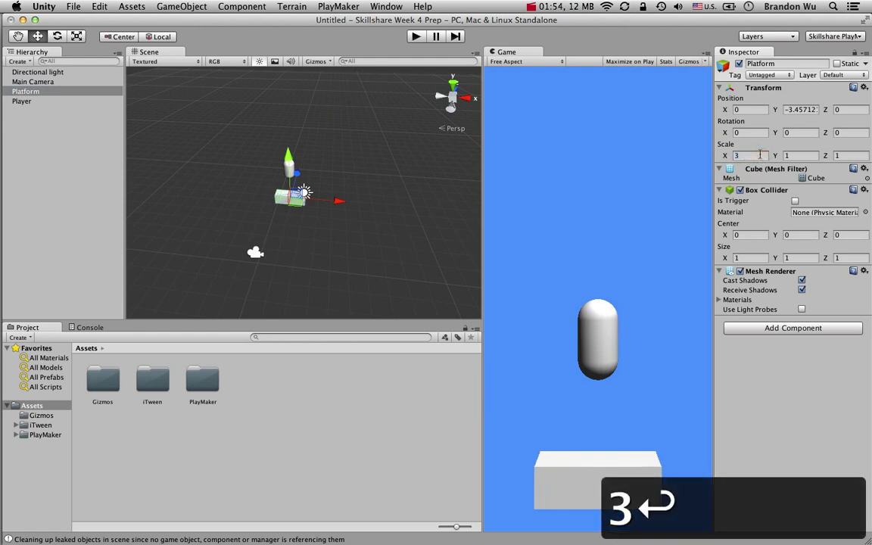
pyautogui.click(793, 155)
pyautogui.click(843, 155)
pyautogui.write('2')
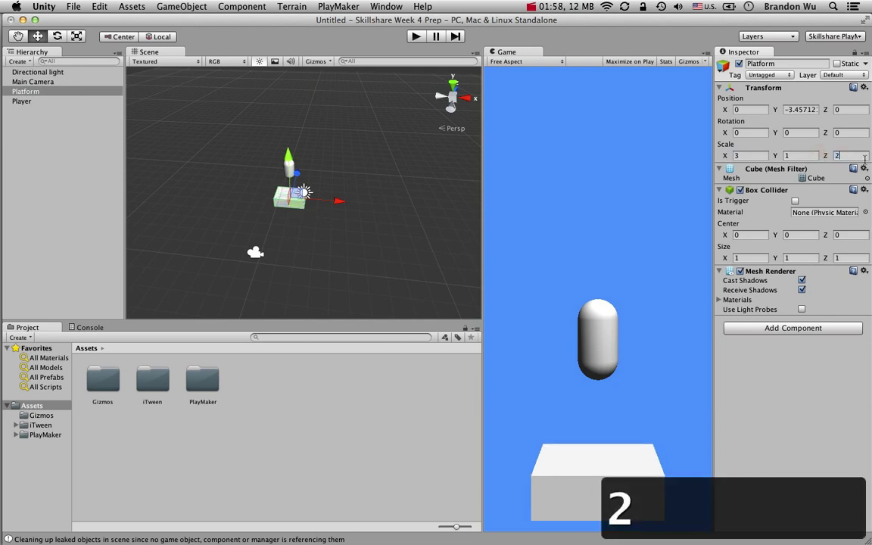
pyautogui.press('Return')
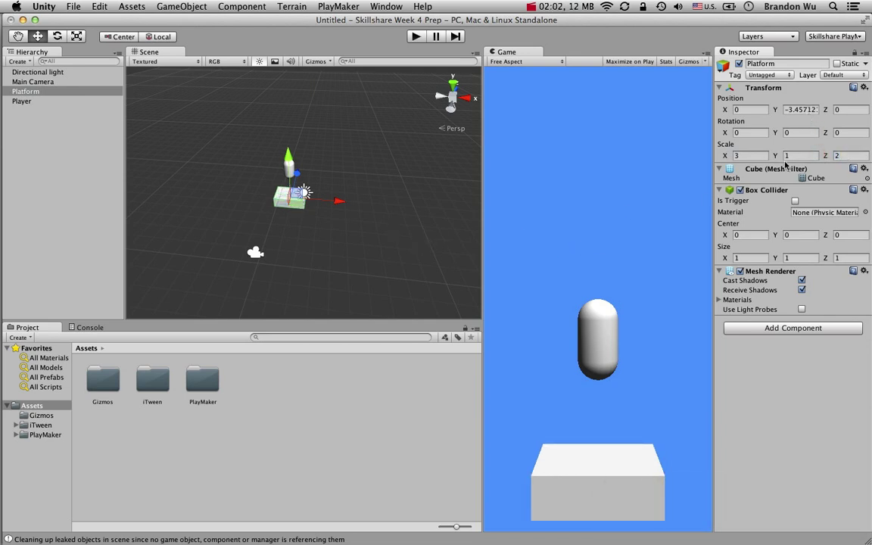
pyautogui.keyDown('alt'); pyautogui.moveTo(371, 207); pyautogui.dragTo(286, 179); pyautogui.keyUp('alt')
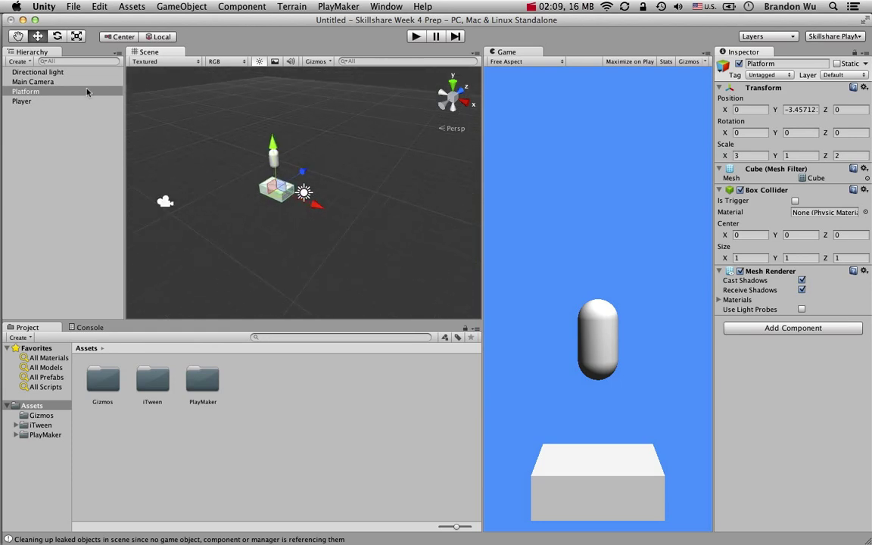
# Pull the Main Camera farther back along its Z axis.
pyautogui.click(70, 81)
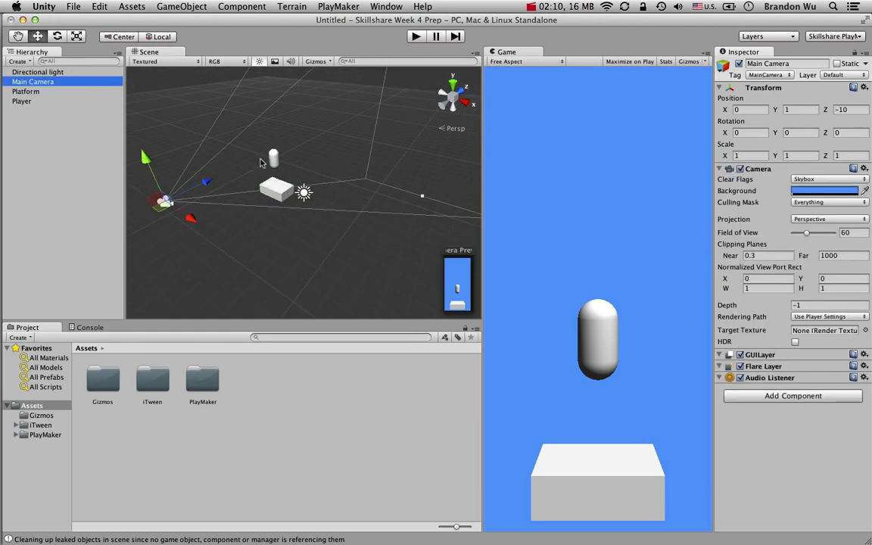
pyautogui.moveTo(210, 183); pyautogui.dragTo(114, 276)
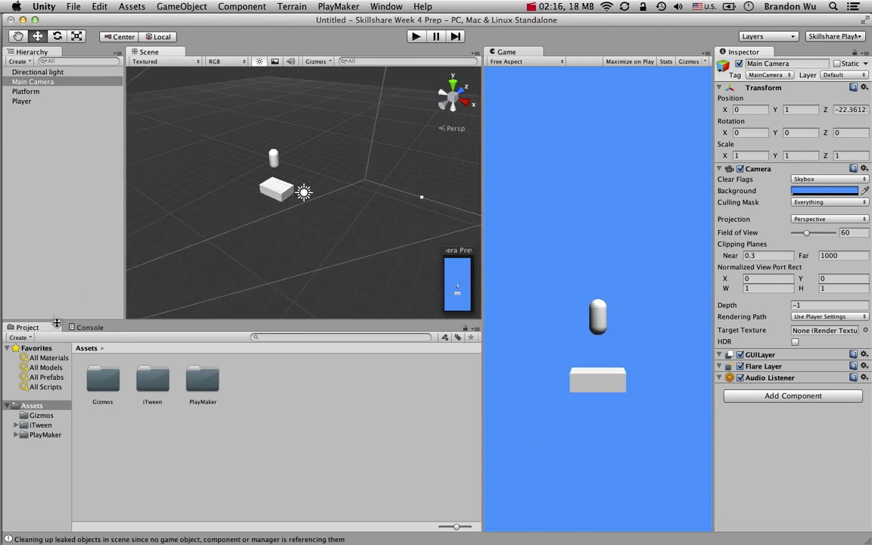
pyautogui.scroll(-5, 171, 265)
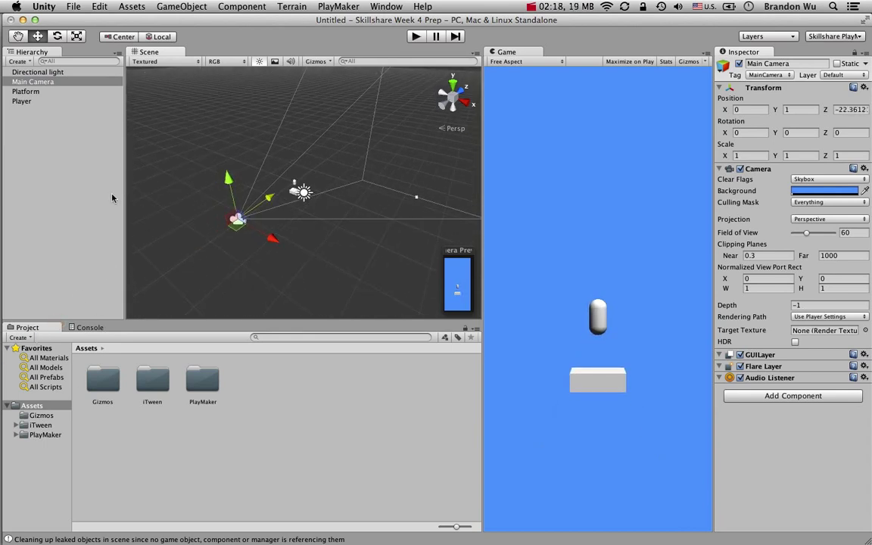
# Lower the Platform to about Y -9.39, then select the Player.
pyautogui.click(61, 91)
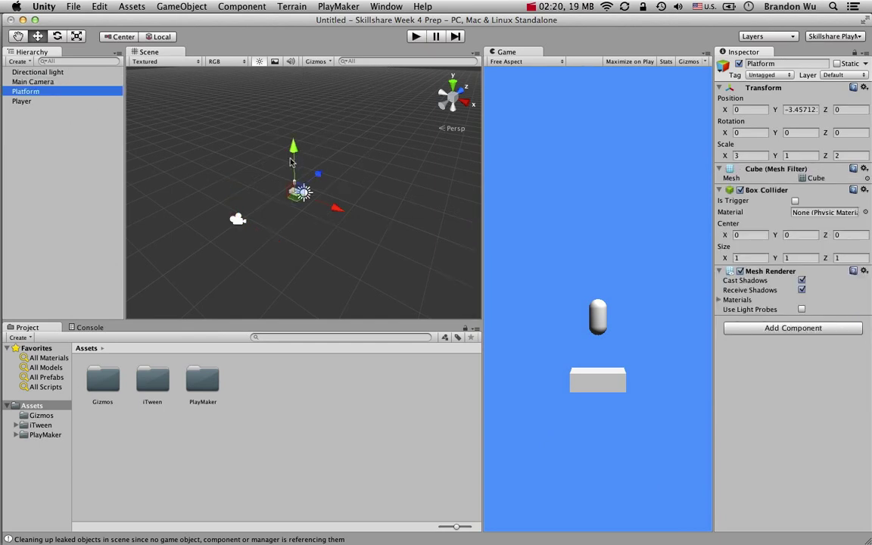
pyautogui.click(294, 154)
pyautogui.moveTo(293, 153); pyautogui.dragTo(294, 170)
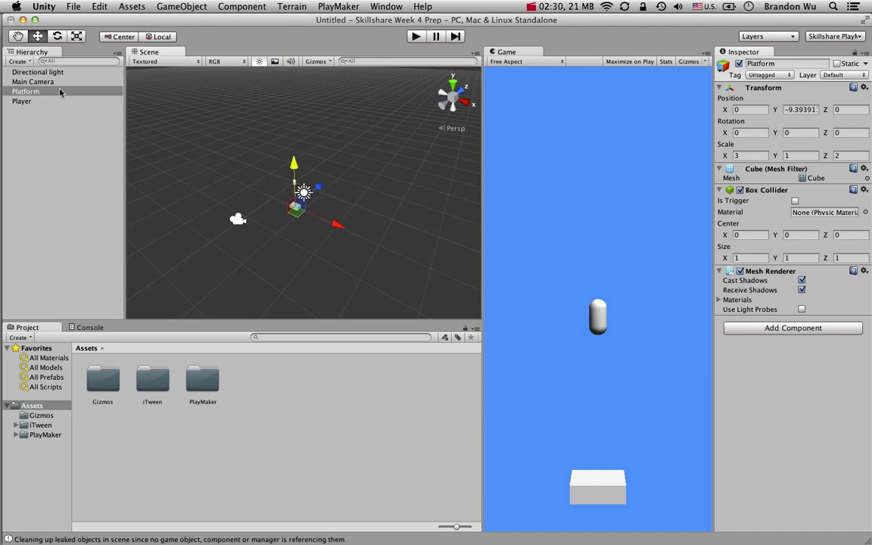
pyautogui.click(23, 102)
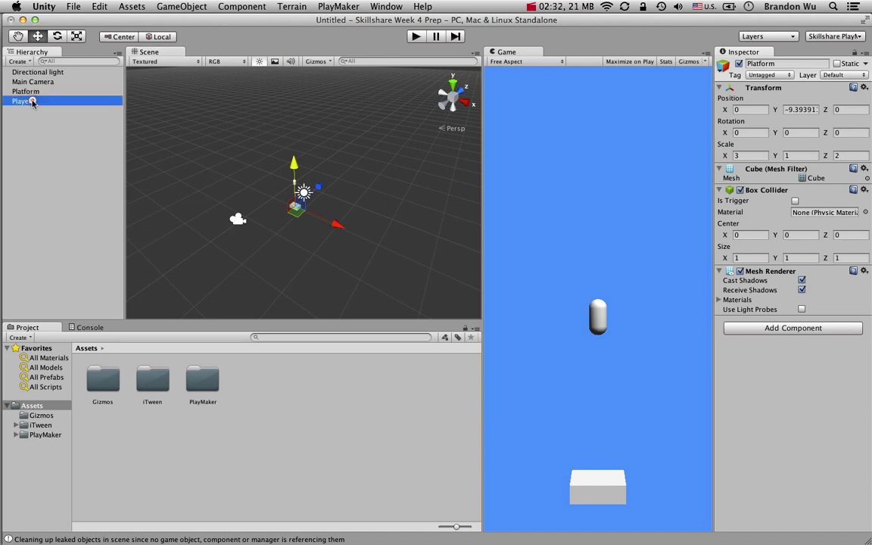
pyautogui.scroll(5, 285, 209)
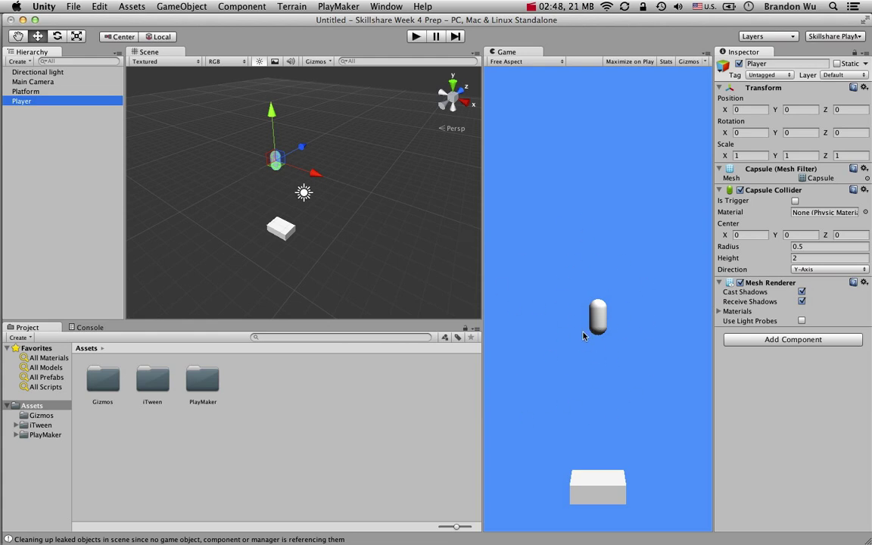
# Add a Physics Rigidbody (Mass 1, Use Gravity) to Player, undoing an accidental Z move.
pyautogui.click(768, 340)
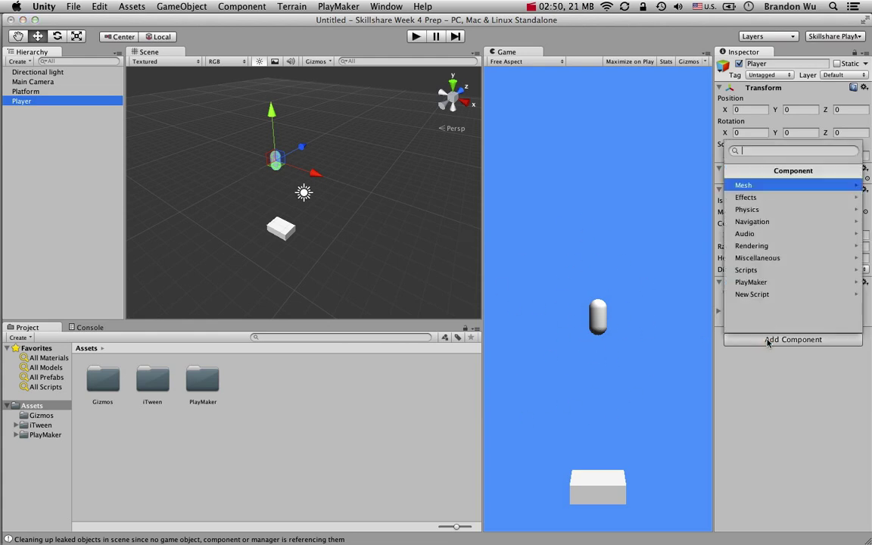
pyautogui.click(764, 210)
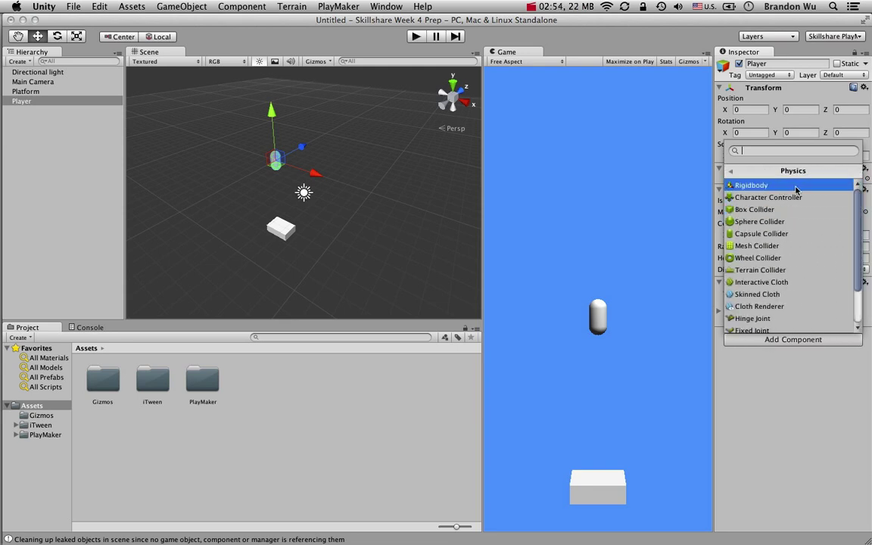
pyautogui.click(796, 188)
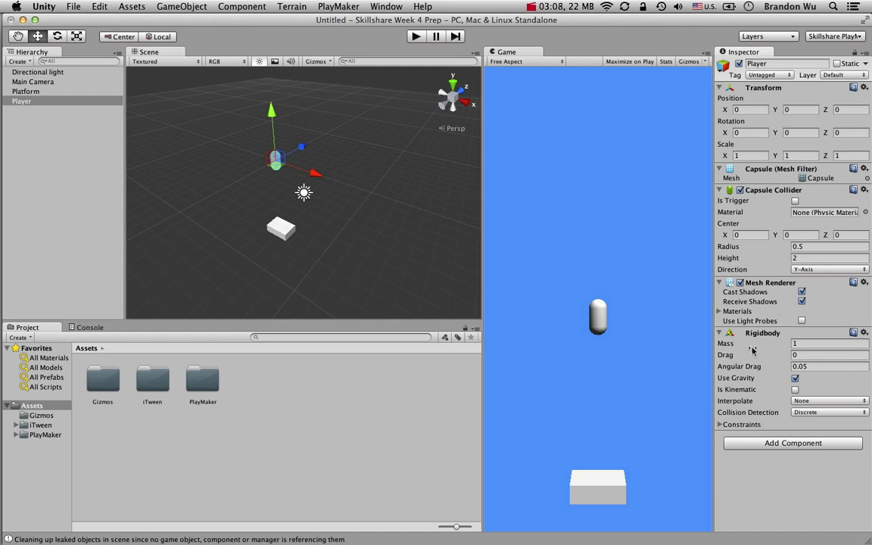
pyautogui.click(721, 424)
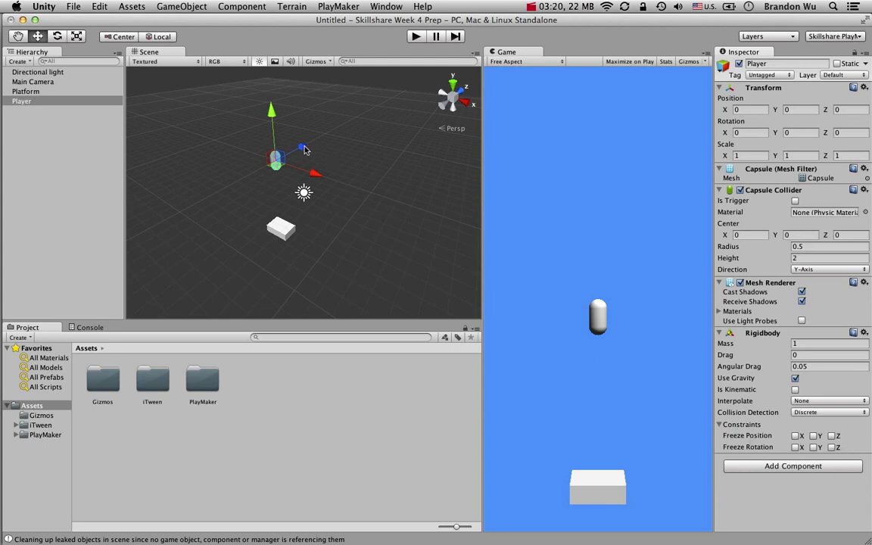
pyautogui.moveTo(301, 147); pyautogui.dragTo(318, 195)
pyautogui.press('super+z')
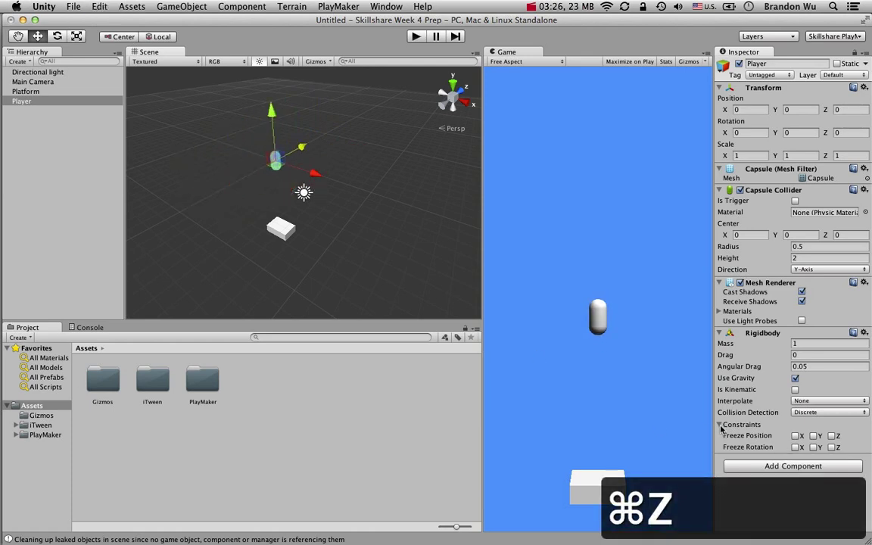
pyautogui.click(284, 231)
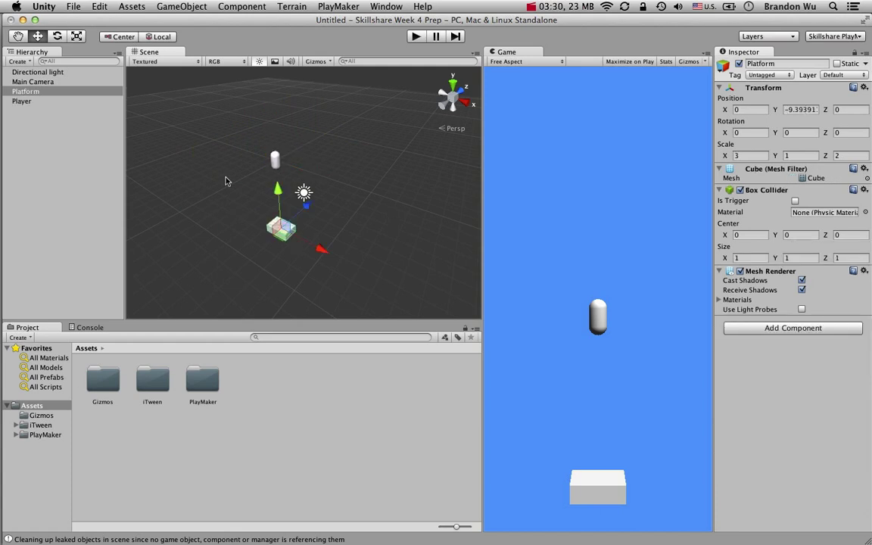
pyautogui.click(416, 37)
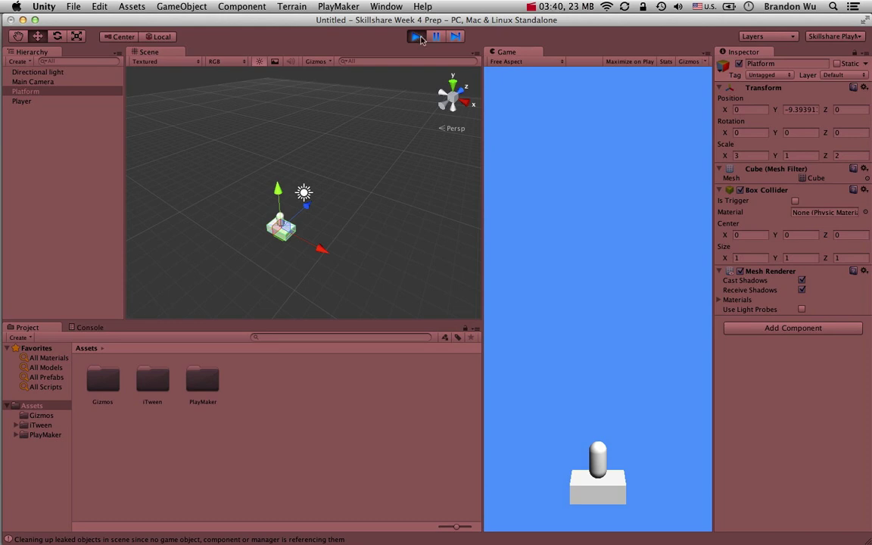
pyautogui.click(415, 37)
pyautogui.click(276, 160)
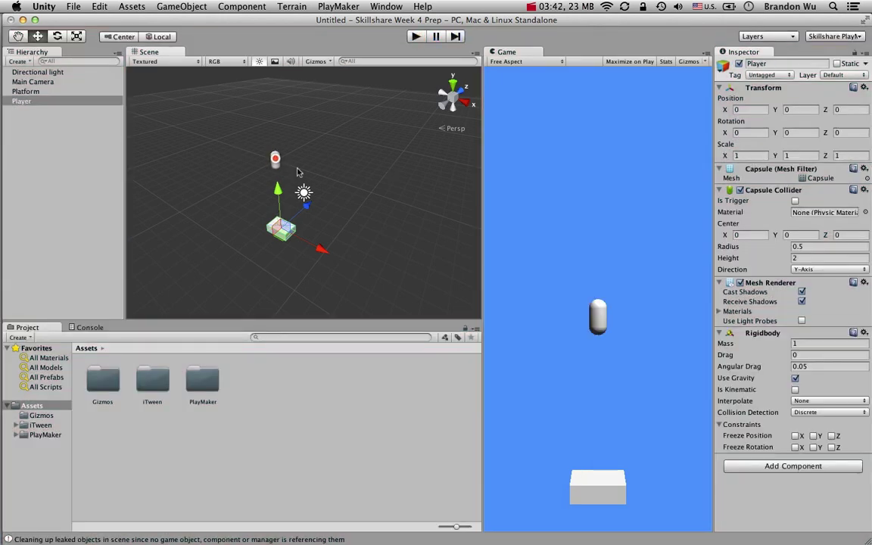